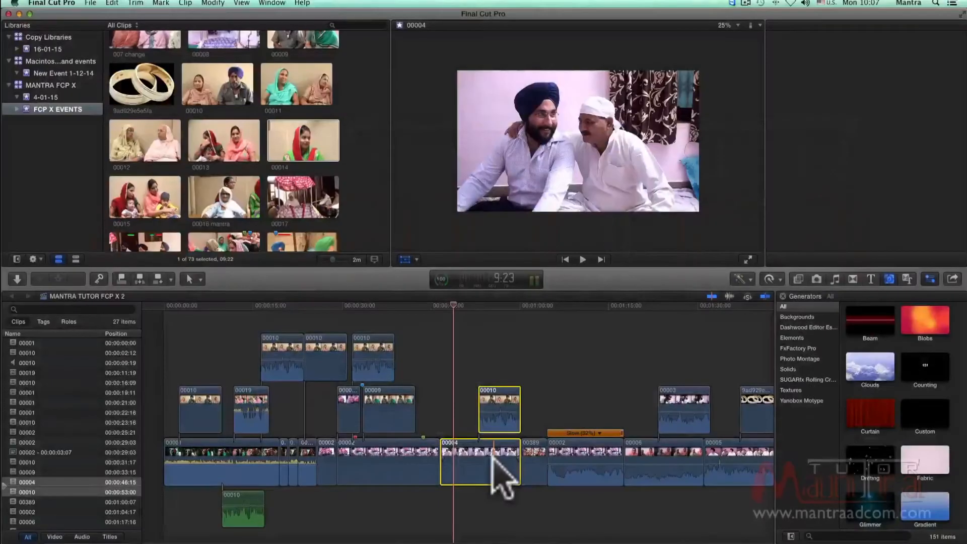
Delete the selected storyline clip 00004 together with its connected clip 00010, and undo the deletion.
key("super+4")
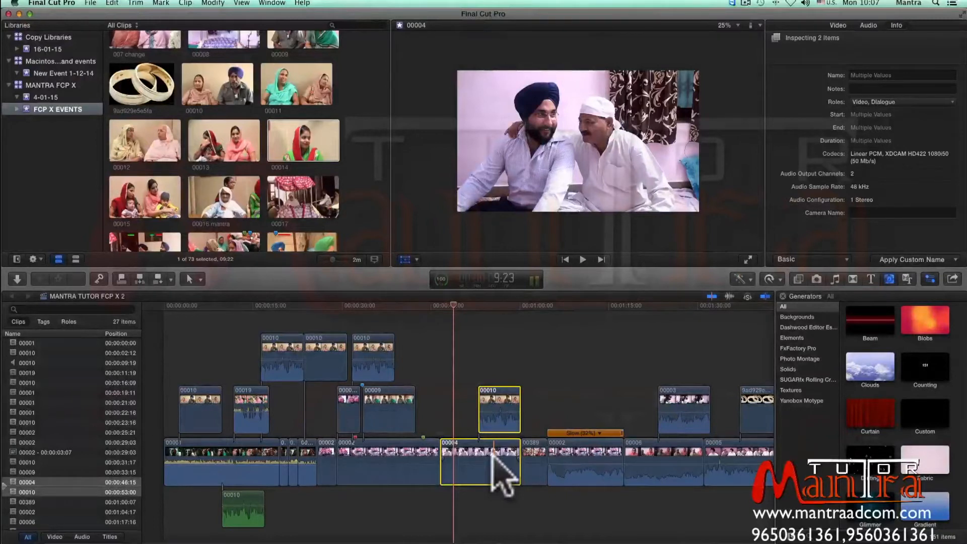
key("Delete")
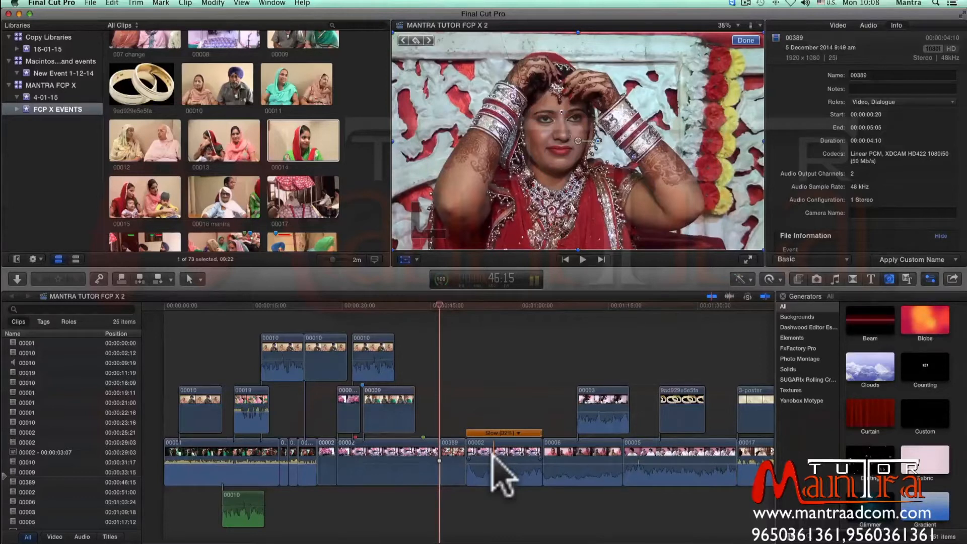
key("super+v")
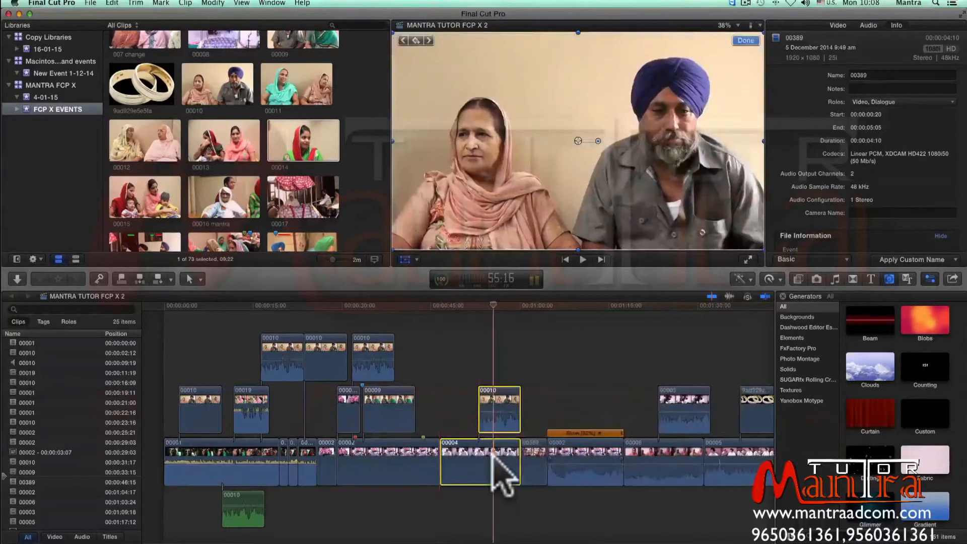
Select clip 00004 in the primary storyline, try the Delete command from the editing commands, and undo the changes.
left_click_drag(468, 358, 486, 488)
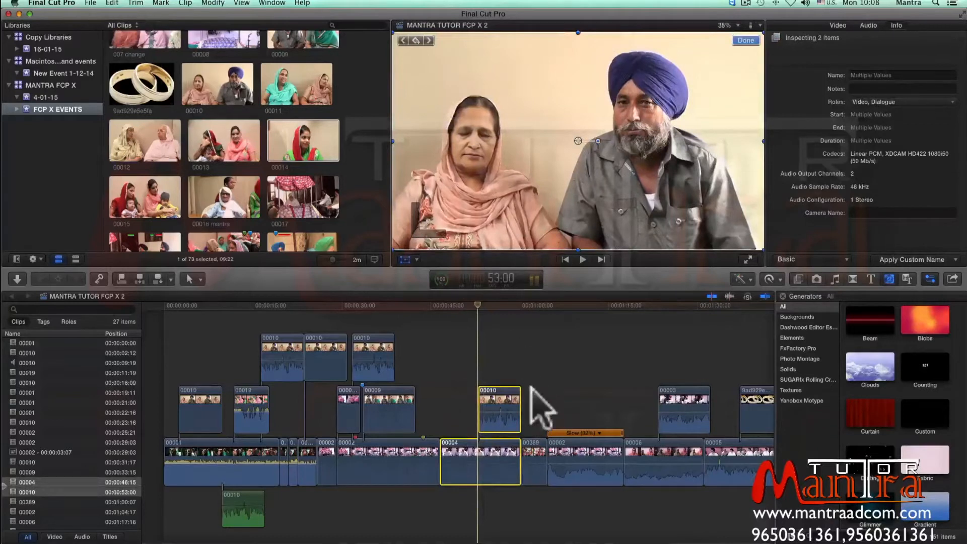
left_click(121, 56)
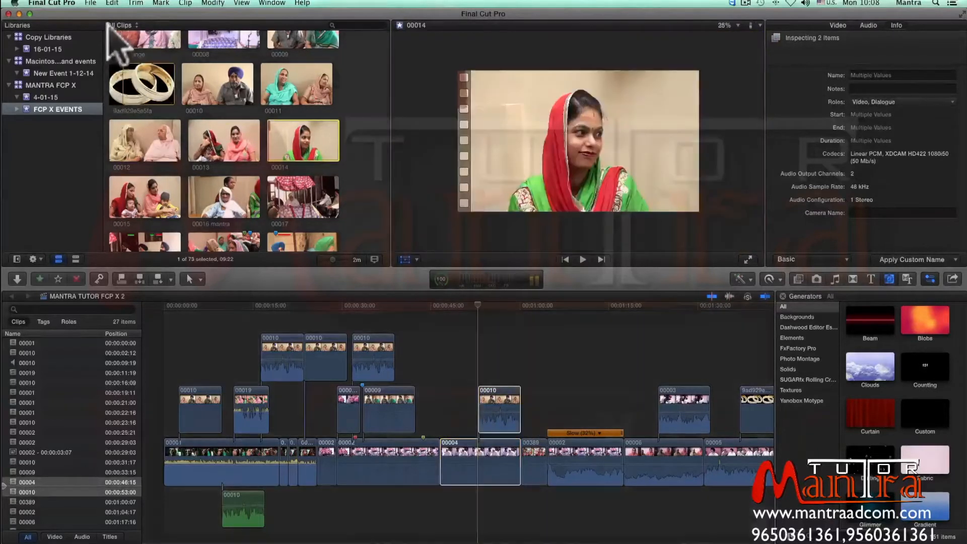
left_click(112, 3)
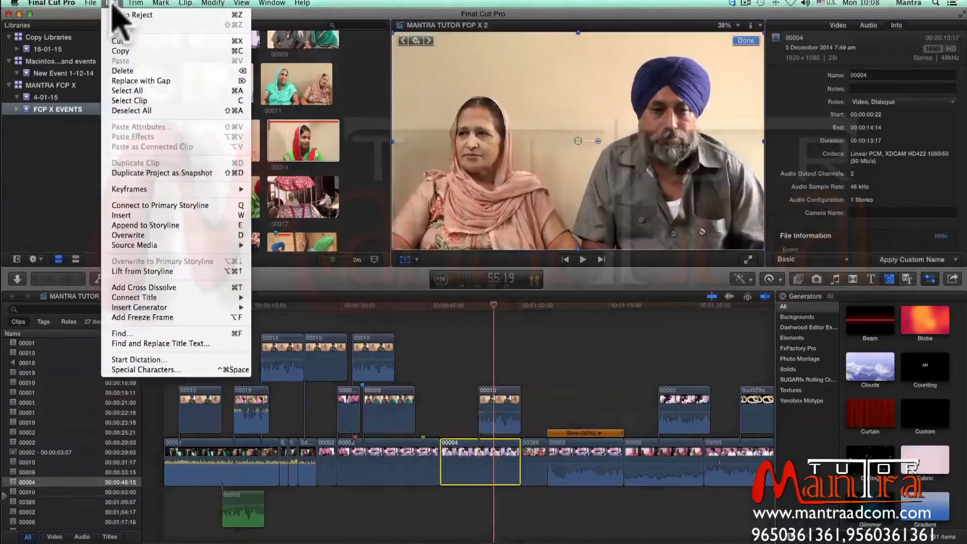
left_click(133, 72)
key("super+z")
key("super+z")
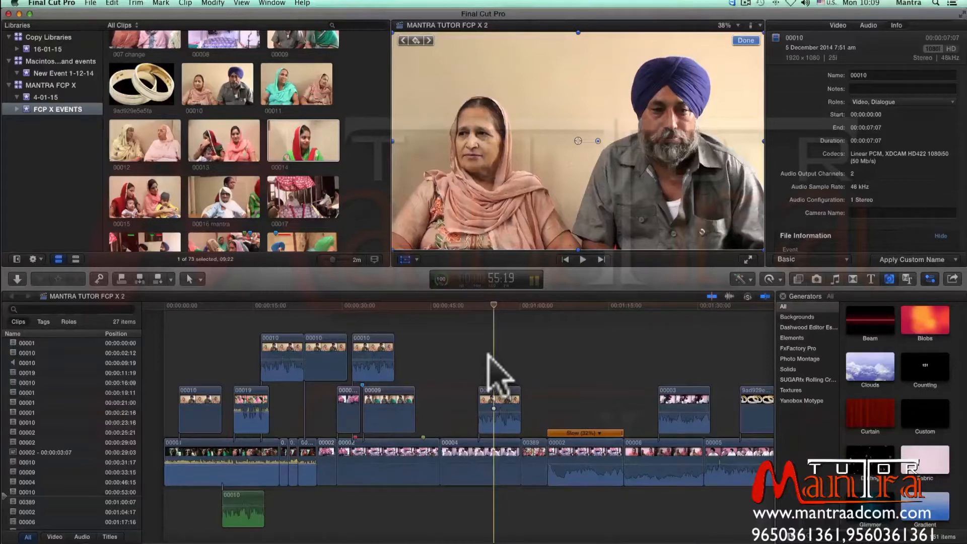
Delete only the connected clip 00010 above storyline clip 00004, and undo the deletion.
left_click(500, 392)
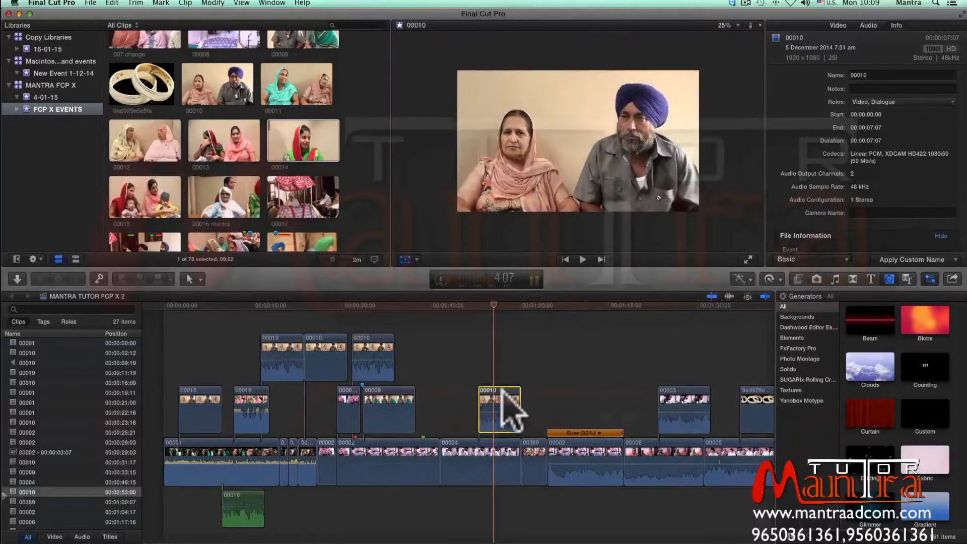
key("Delete")
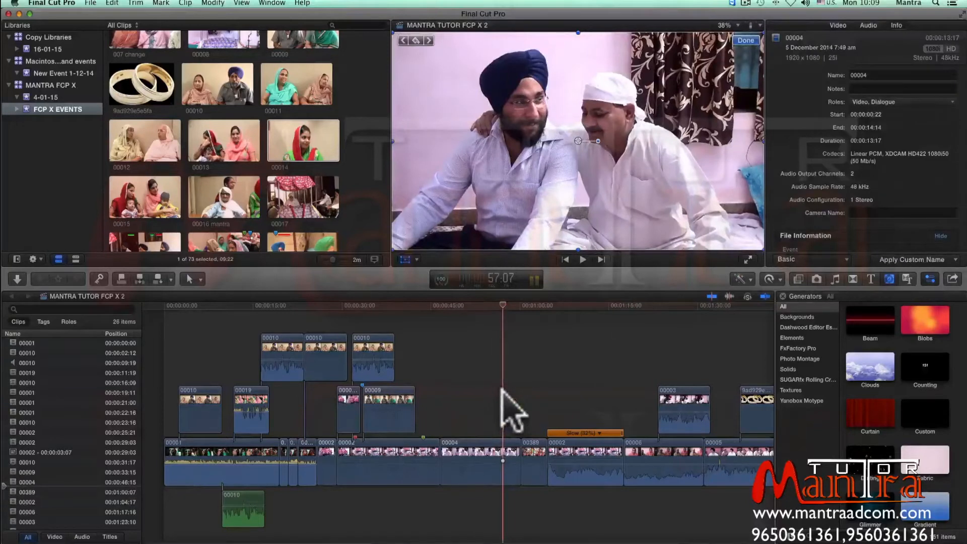
key("ctrl+z")
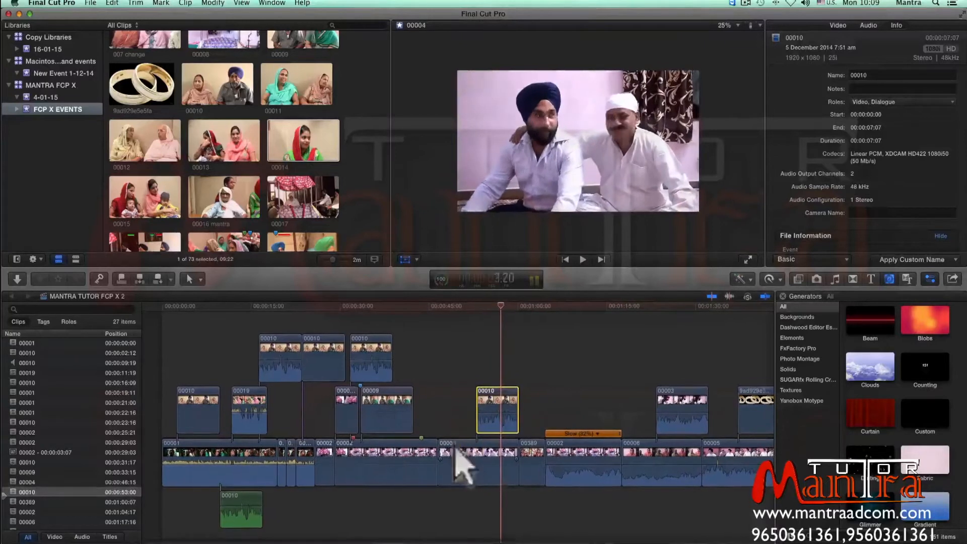
Select only clip 00004 in the primary storyline, delete it, undo the deletion and clear the selection.
left_click(474, 459)
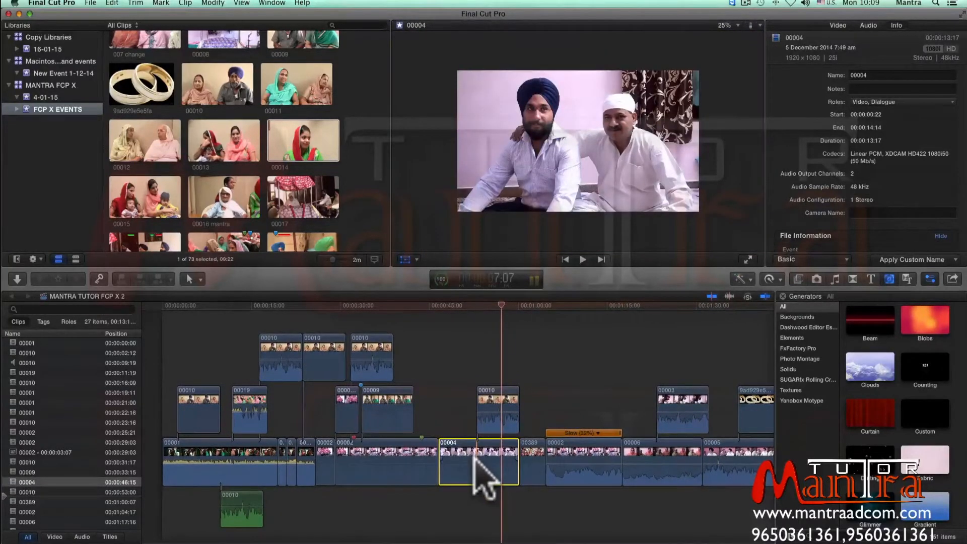
key("Delete")
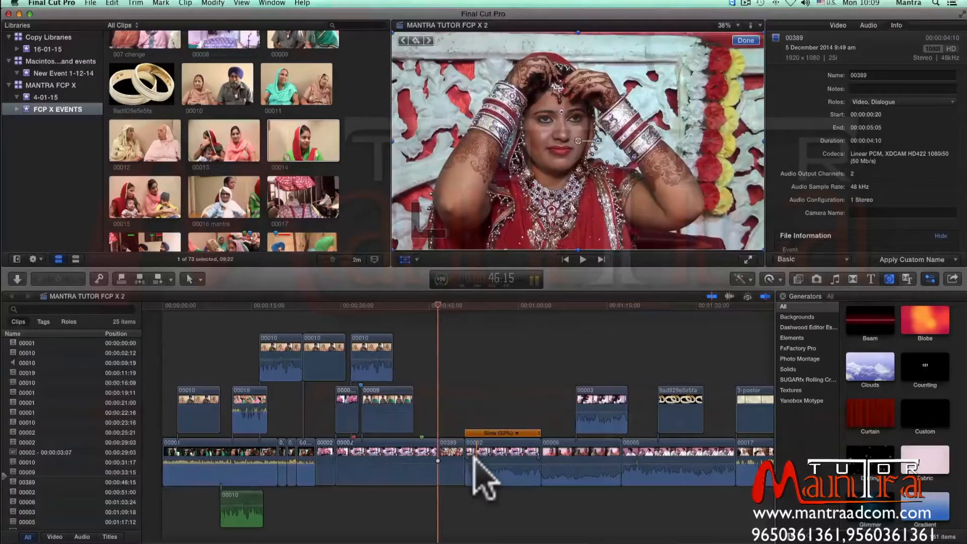
key("super+z")
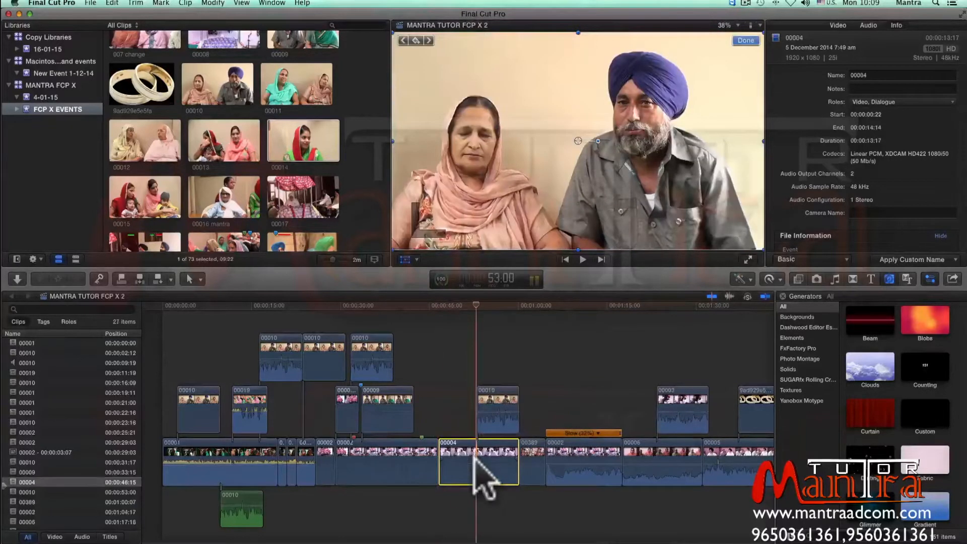
left_click(573, 421)
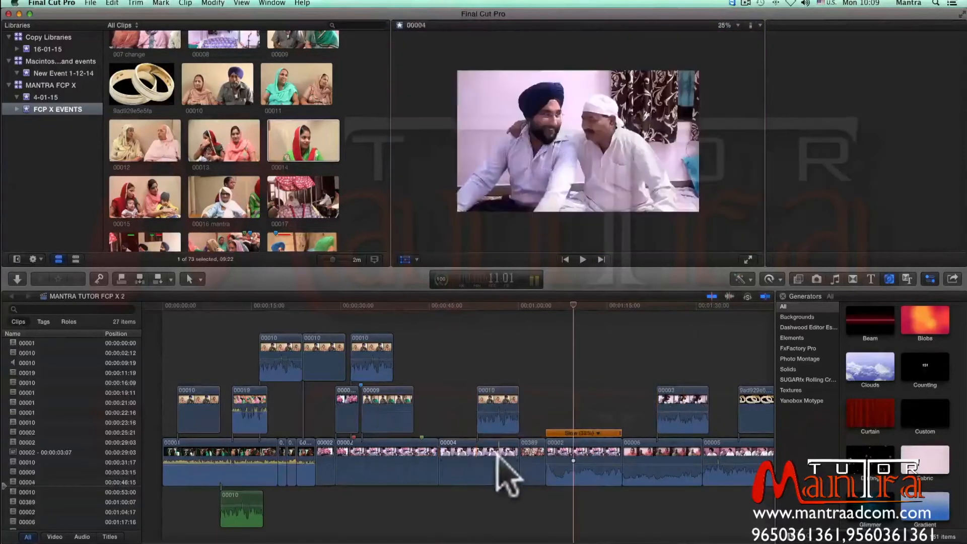
left_click(461, 456)
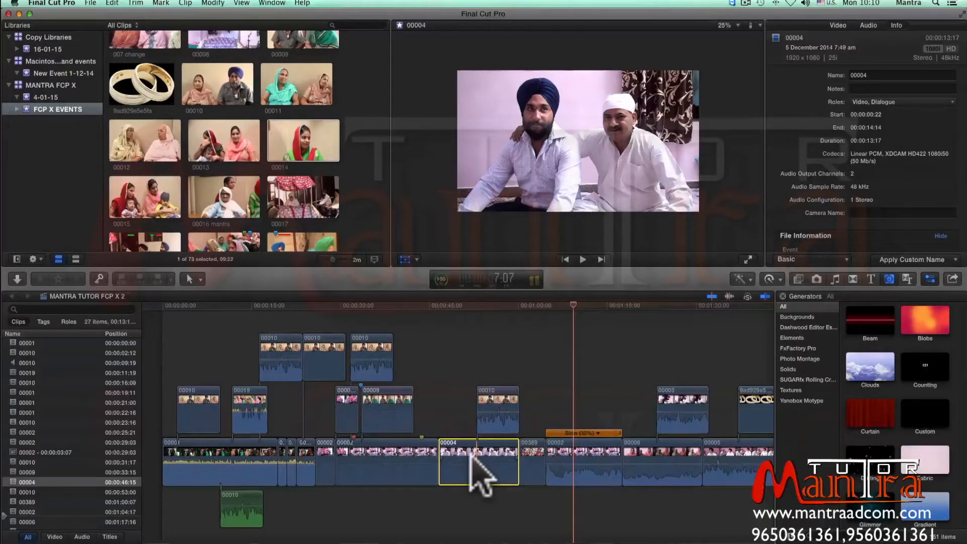
left_click(456, 369)
left_click(484, 466)
left_click(510, 509)
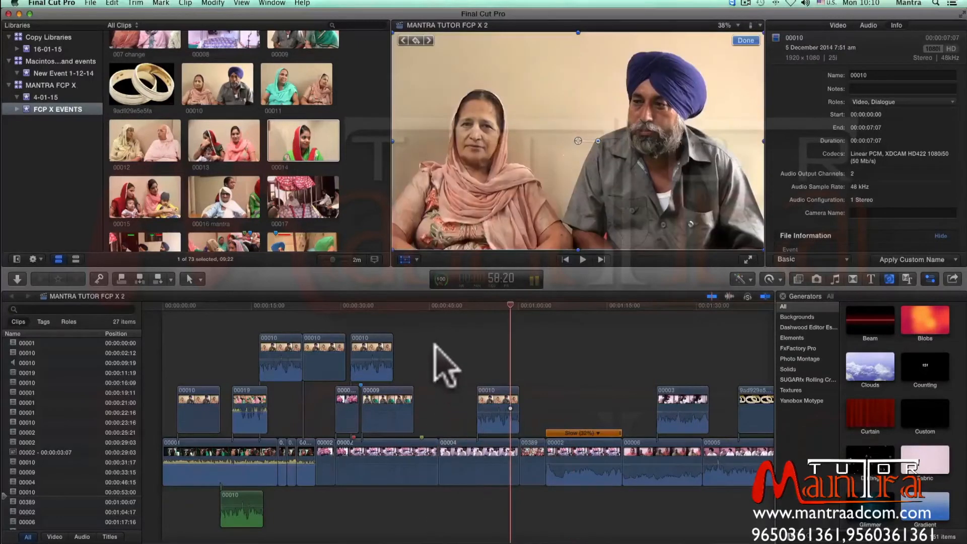
Mark a range in storyline clip 00002 from 43:21 to the clip's end and delete it, undoing the deletion once and repeating it.
left_click(423, 318)
key("shift+t")
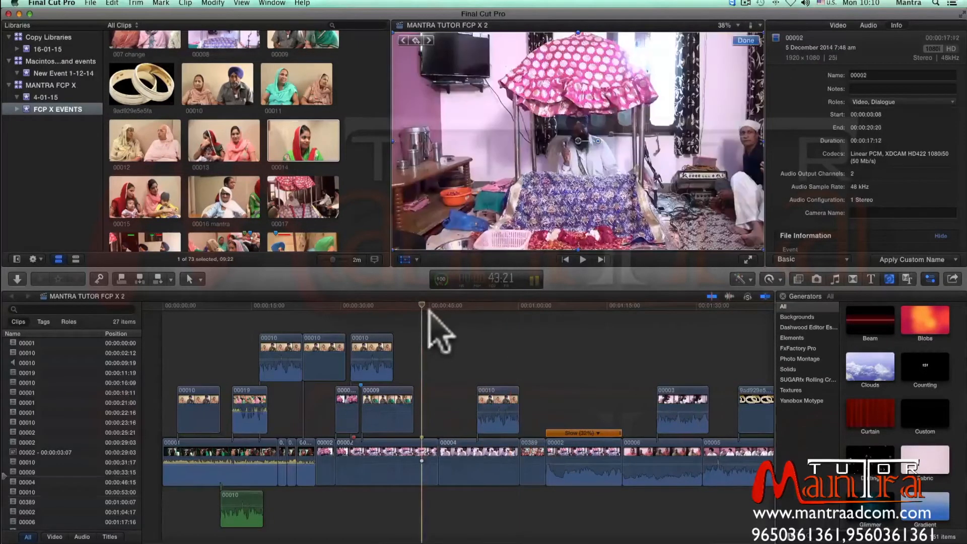
key("super+equal")
key("super+equal")
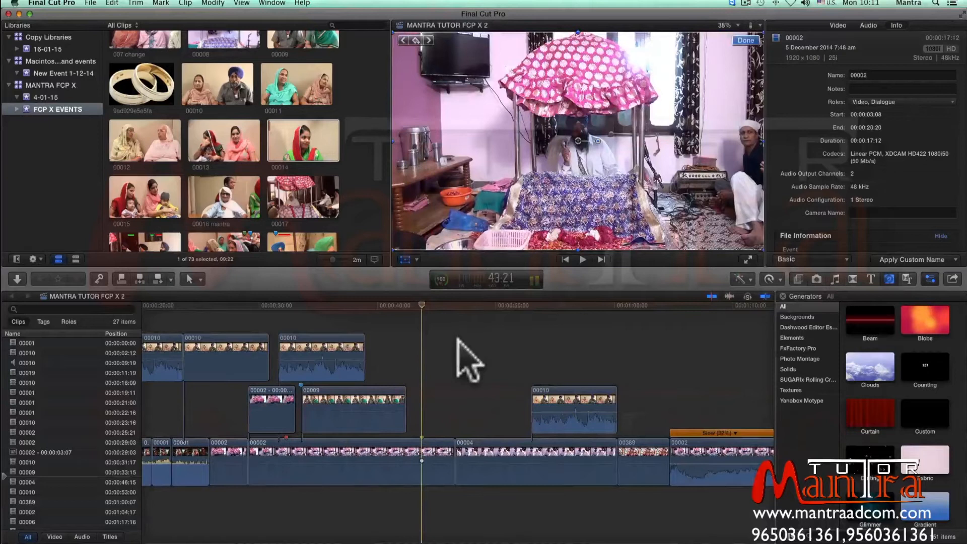
scroll(457, 339, "right", 1)
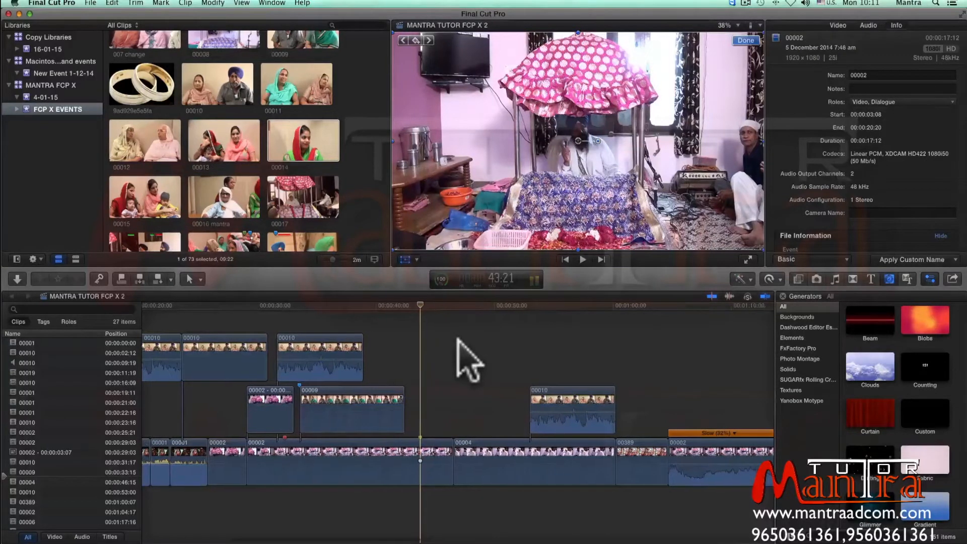
left_click(161, 4)
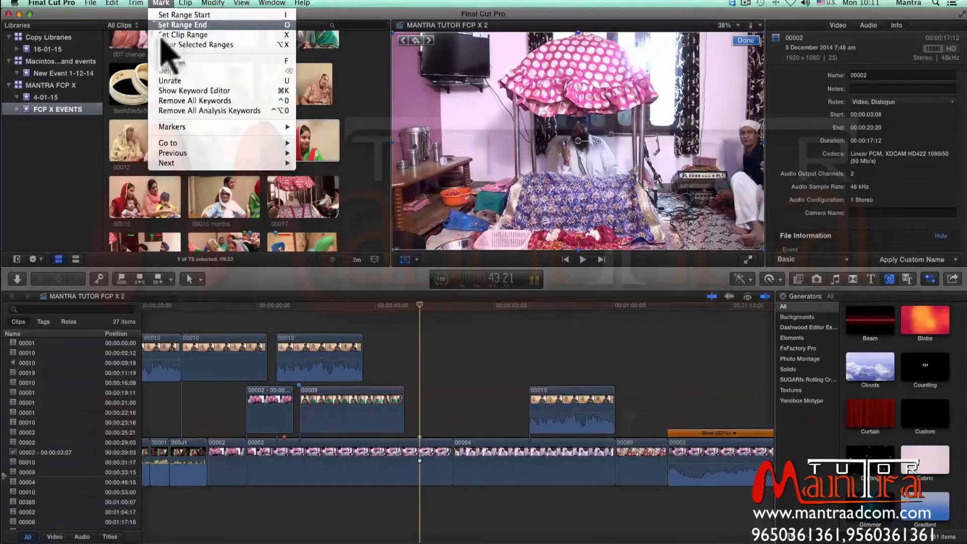
left_click(448, 382)
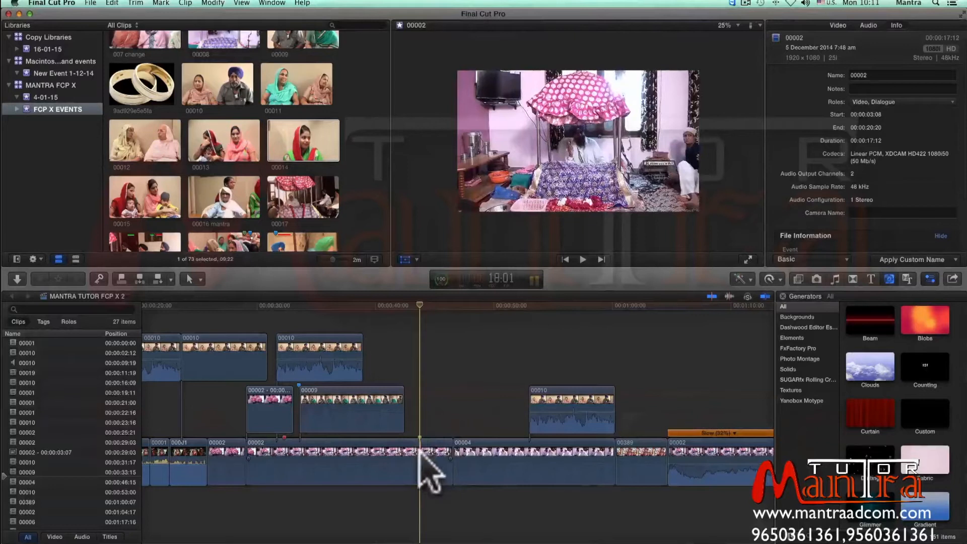
left_click(421, 454)
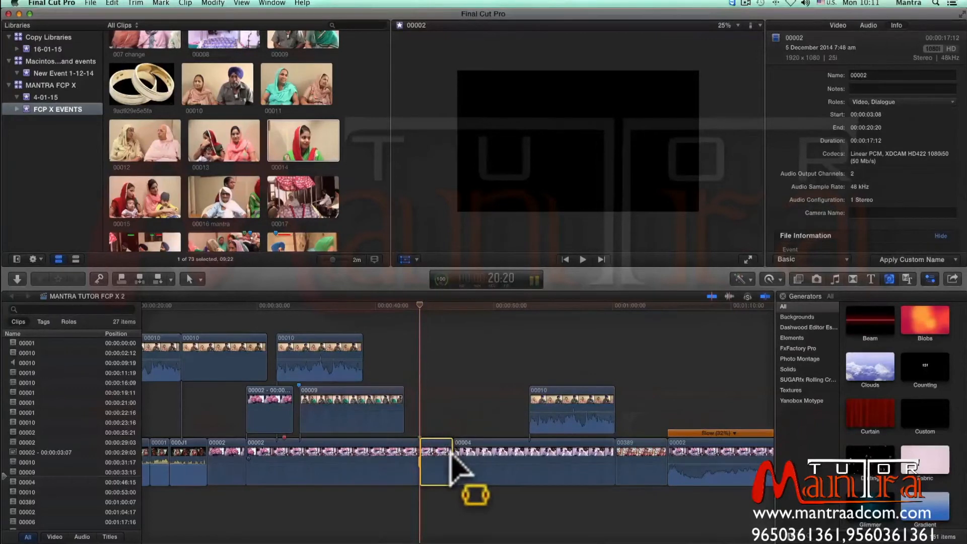
key("Delete")
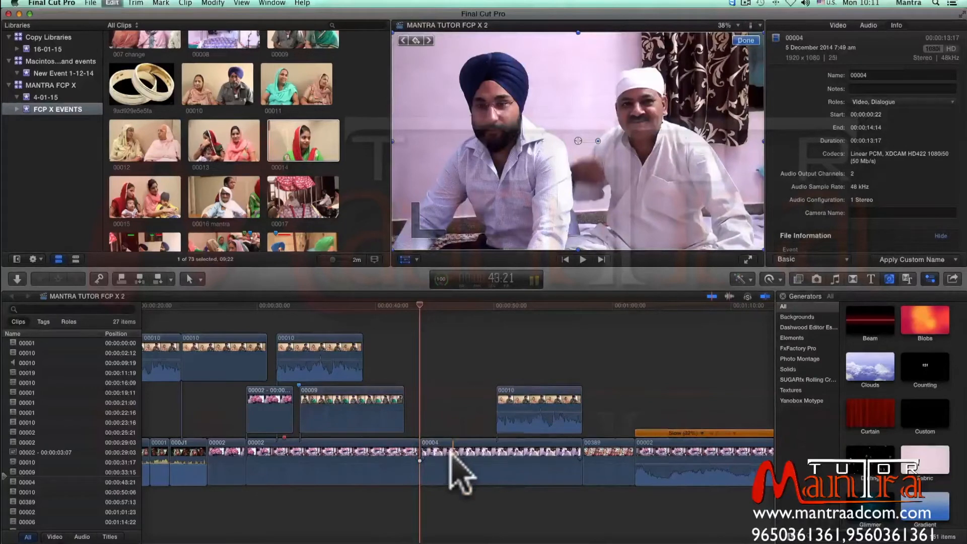
key("super+z")
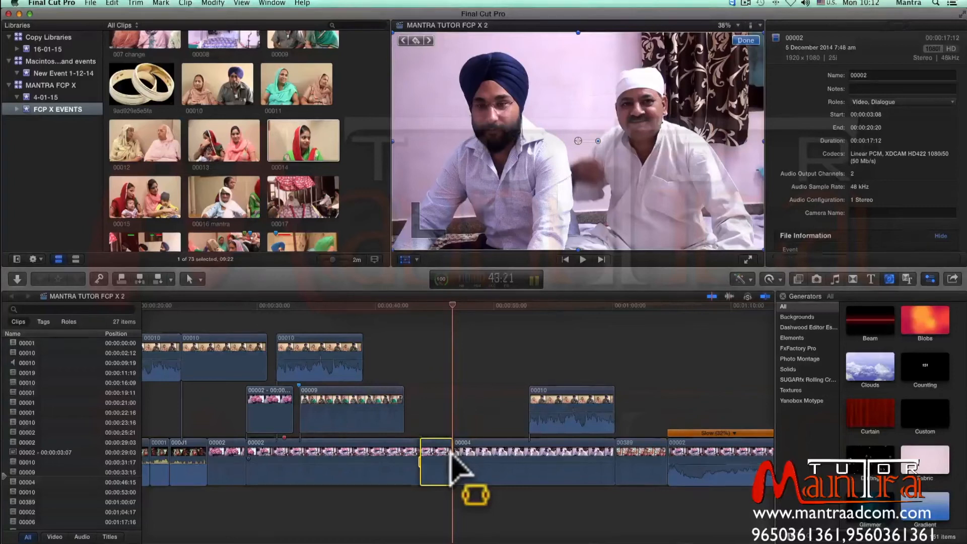
key("Delete")
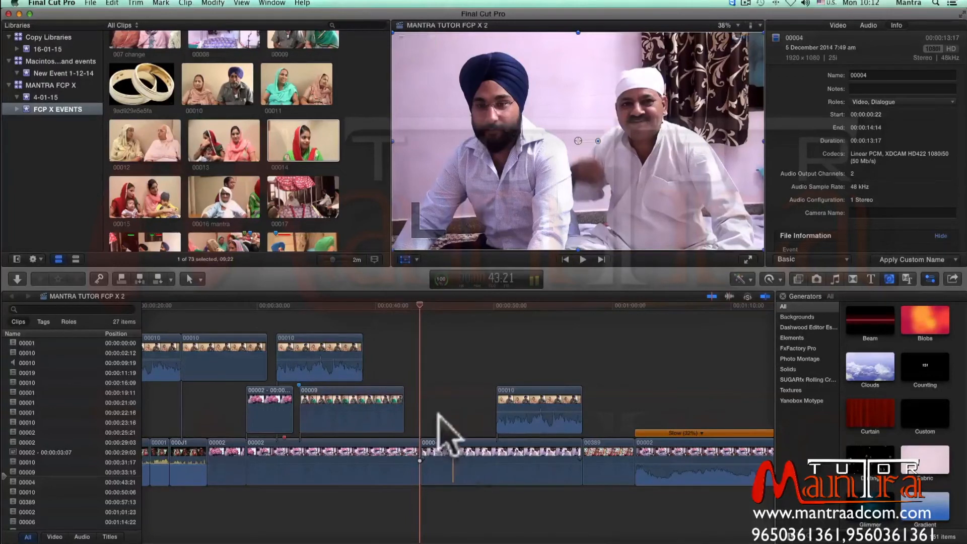
Mark a range from 42:11 in storyline clip 00002 into the beginning of clip 00004, and delete it.
left_click(404, 306)
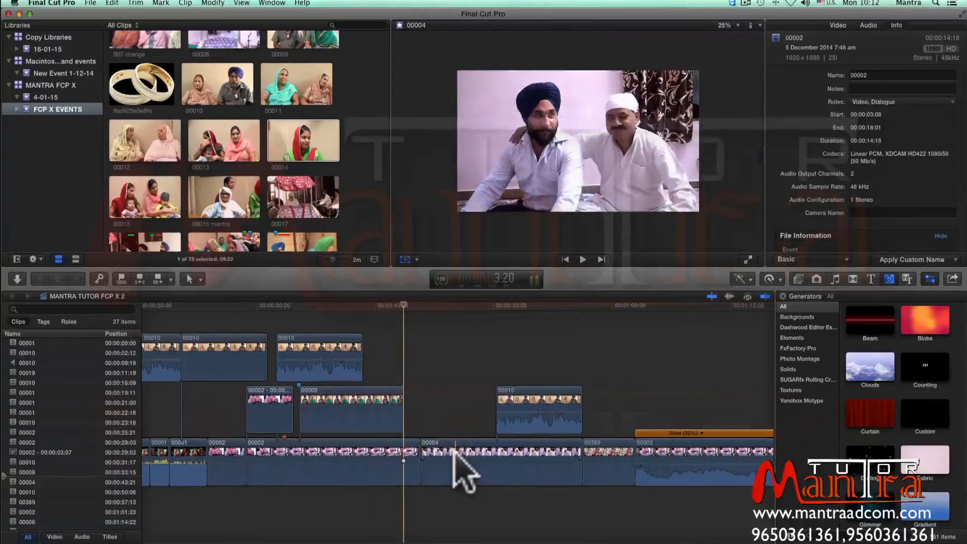
key("i")
key("i")
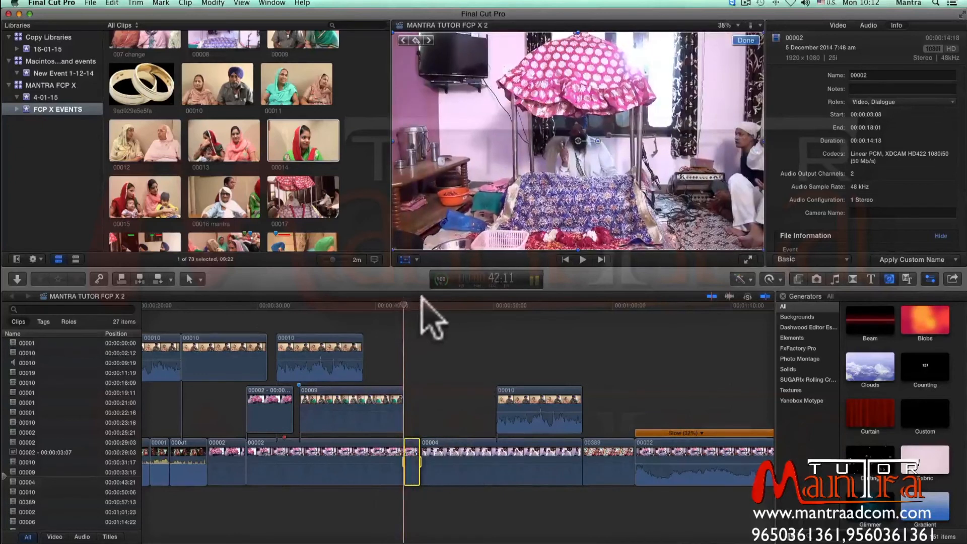
left_click(445, 304)
key("o")
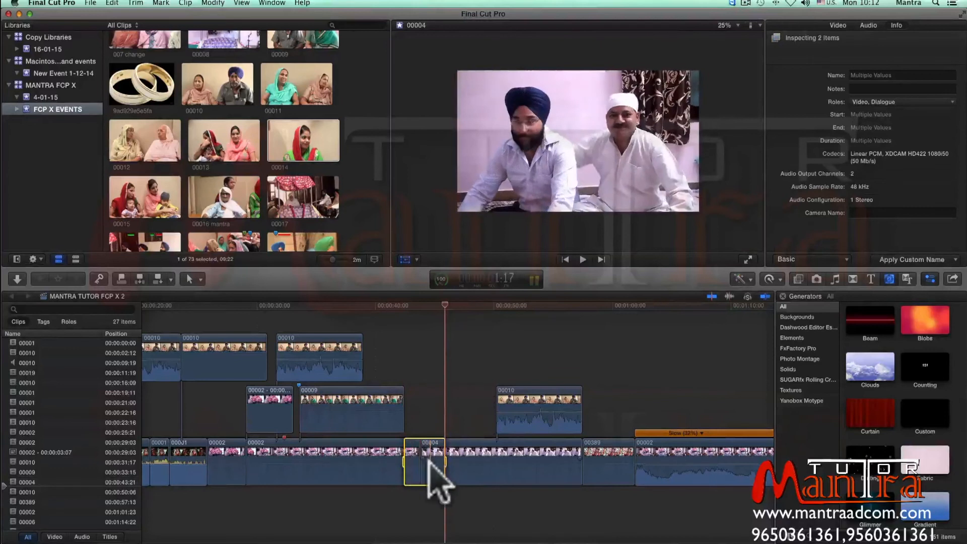
key("Delete")
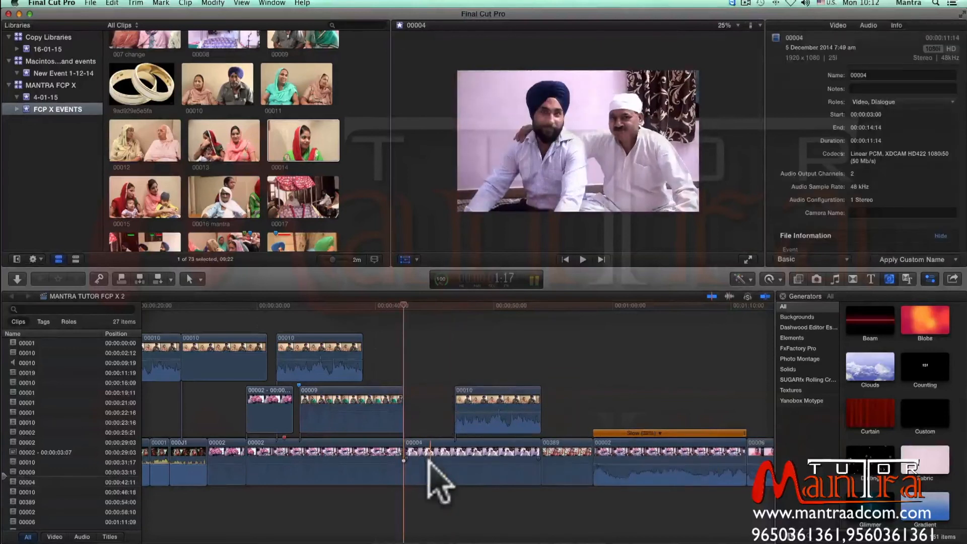